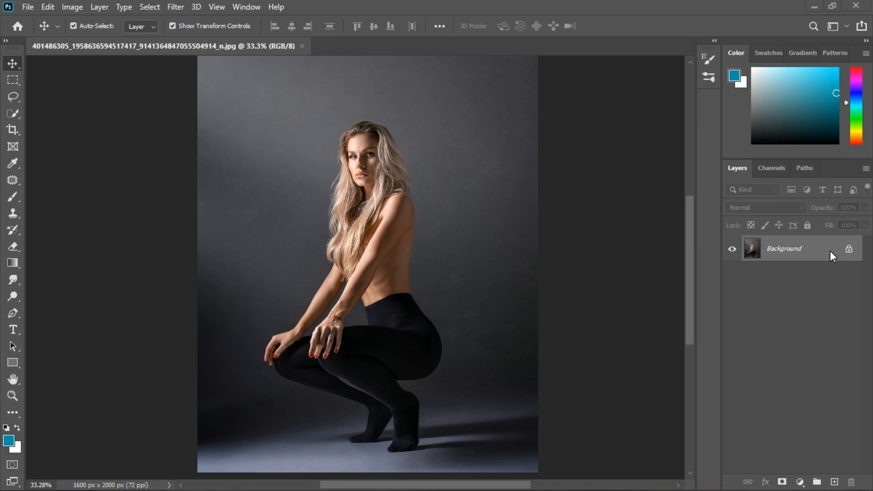
# Duplicate the Background layer and hide the original
pyautogui.moveTo(808, 257); pyautogui.dragTo(813, 263)
pyautogui.hotkey('ctrl', 'j')
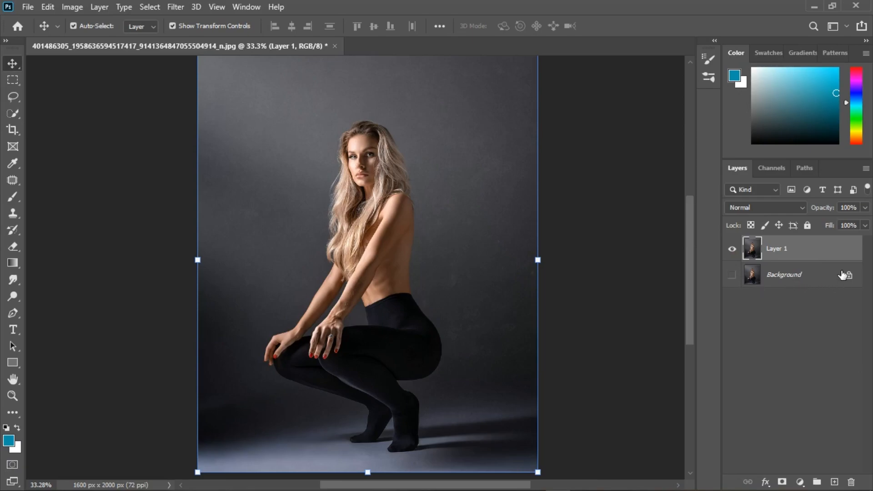
# Select the subject automatically on the duplicate layer and copy the woman to her own layer
pyautogui.click(146, 8)
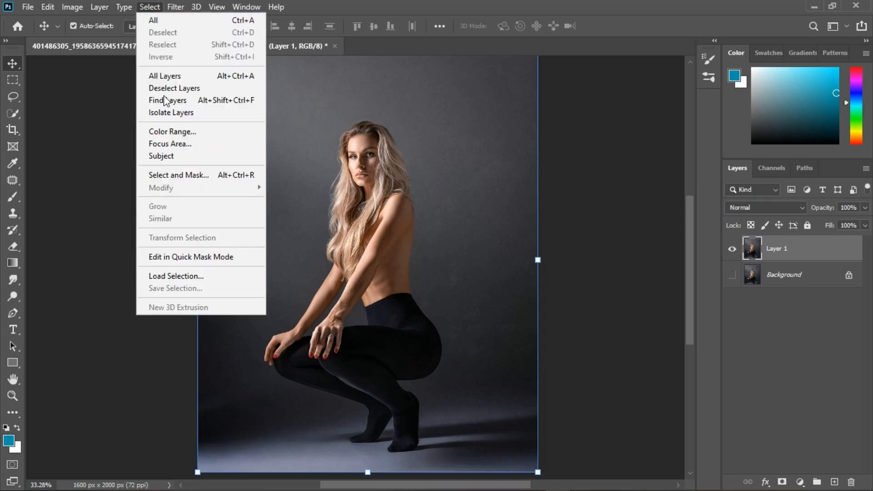
pyautogui.click(150, 8)
pyautogui.click(150, 7)
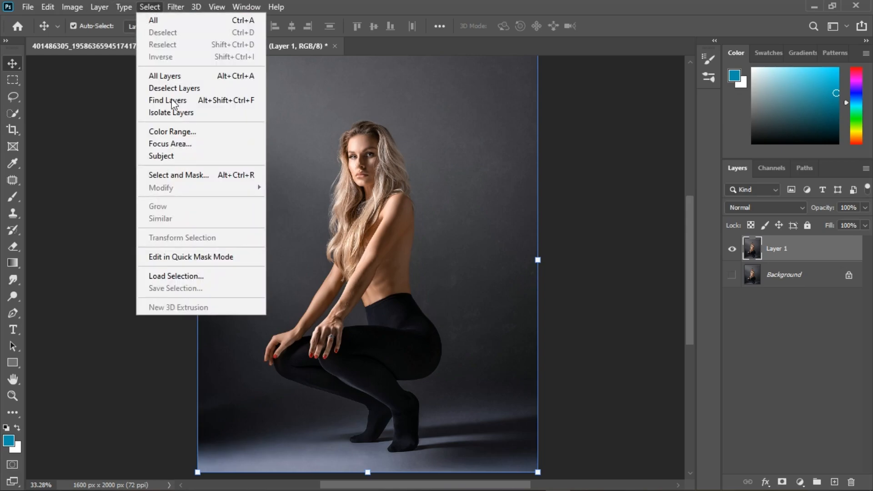
pyautogui.click(180, 162)
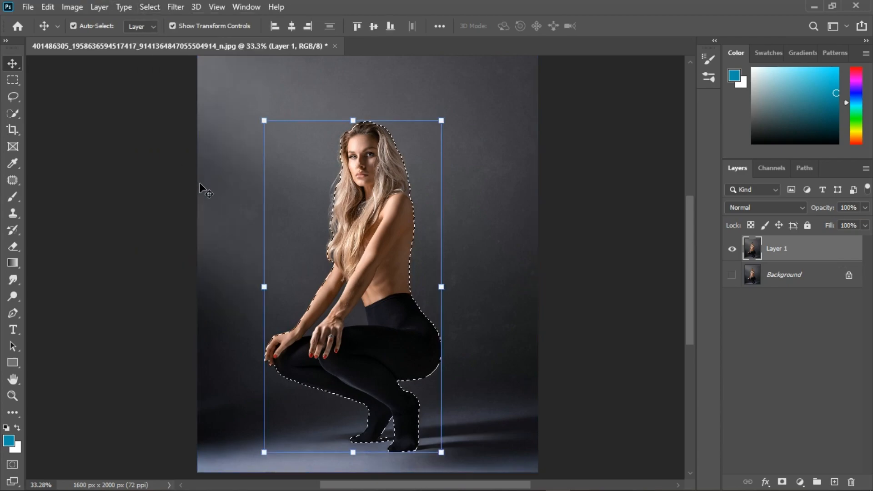
pyautogui.scroll(7, 341, 185)
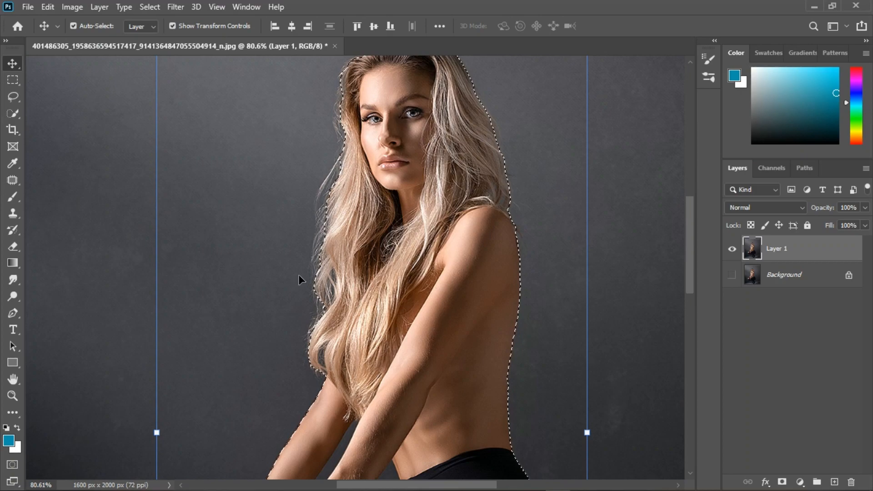
pyautogui.scroll(-3, 312, 248)
pyautogui.scroll(2, 310, 416)
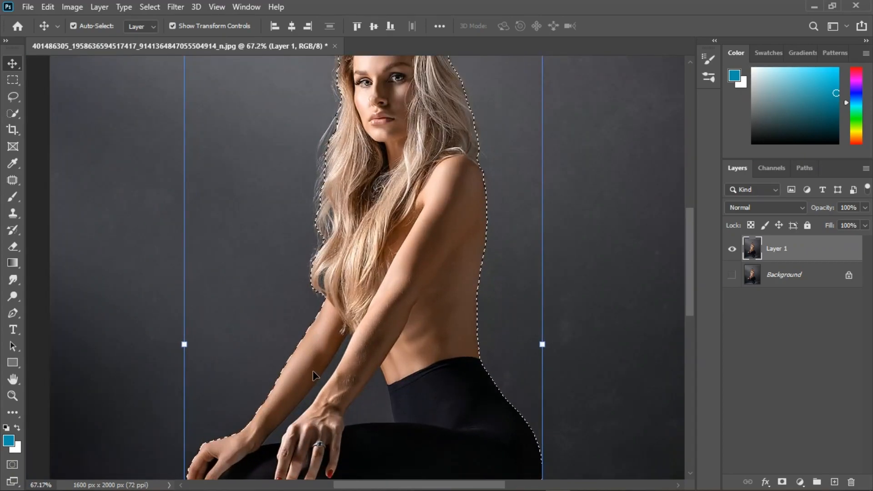
pyautogui.scroll(-2, 417, 319)
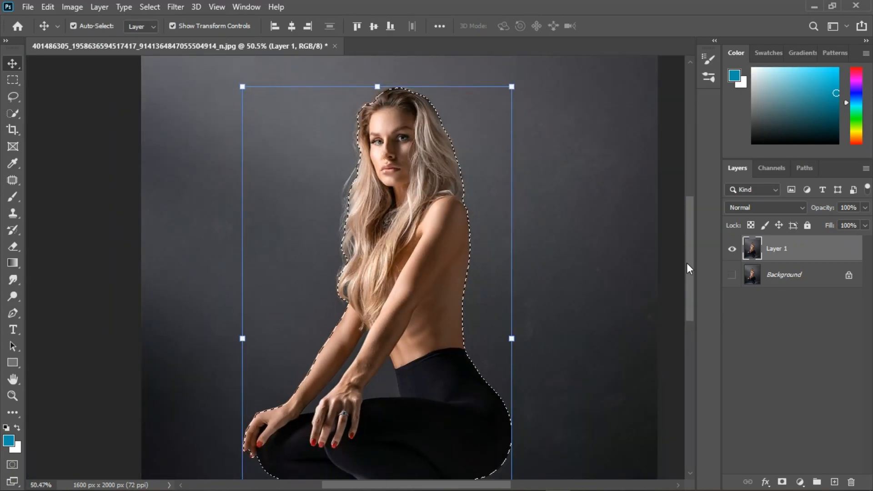
pyautogui.press('ctrl')
pyautogui.hotkey('ctrl', 'j')
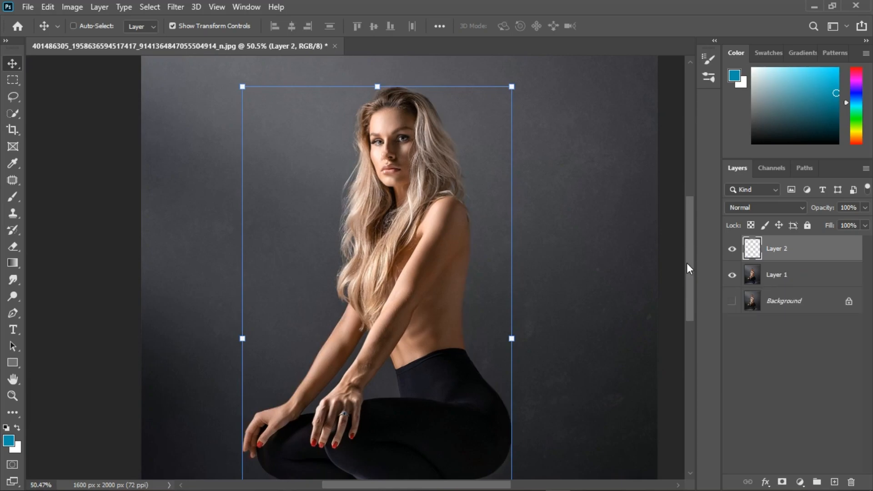
# Hide Layer 1 and mask out the grey background between the woman's arms and waist using Quick Selection and an inverted layer mask
pyautogui.click(732, 275)
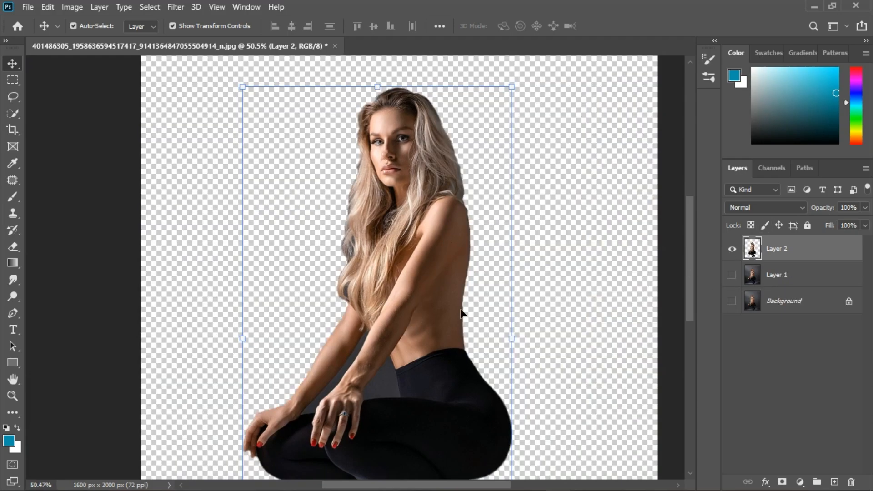
pyautogui.moveTo(12, 114); pyautogui.dragTo(29, 115)
pyautogui.click(62, 115)
pyautogui.rightClick(12, 113)
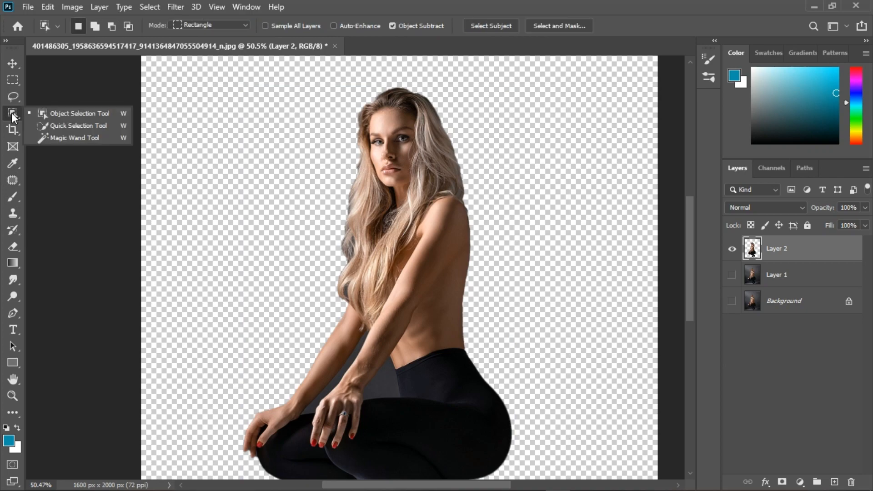
pyautogui.click(49, 125)
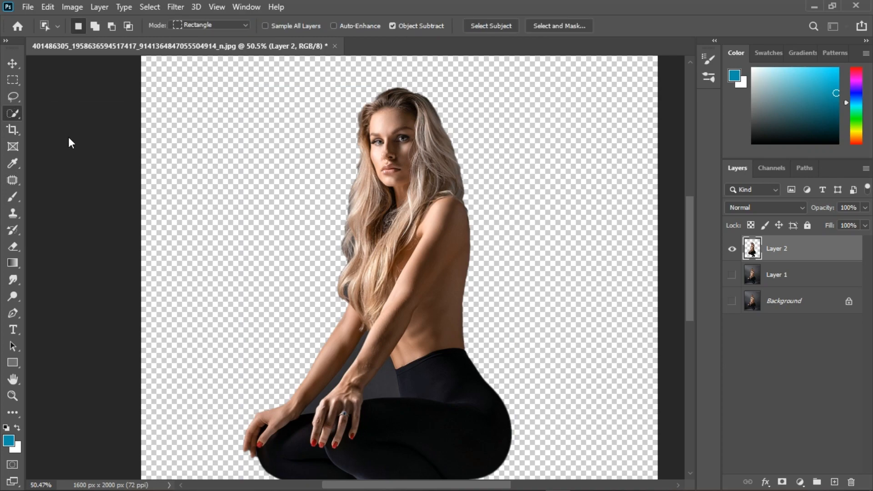
pyautogui.scroll(2, 390, 374)
pyautogui.click(394, 378)
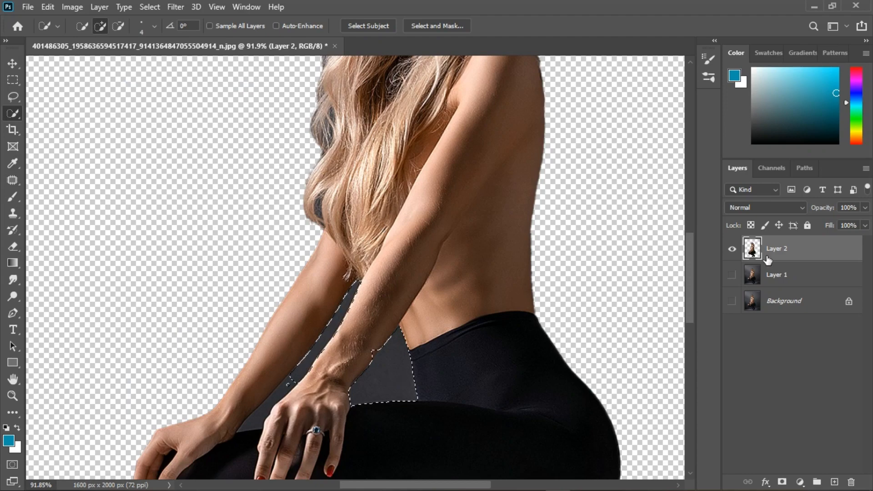
pyautogui.click(789, 482)
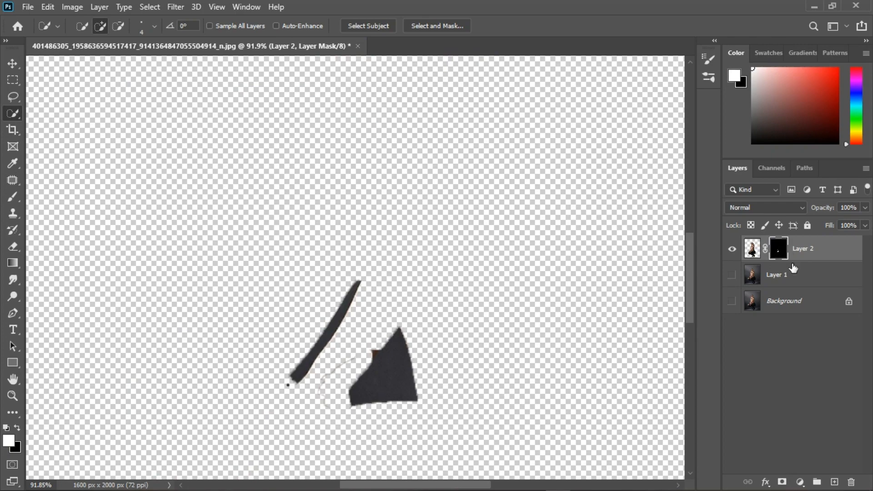
pyautogui.hotkey('ctrl', 'i')
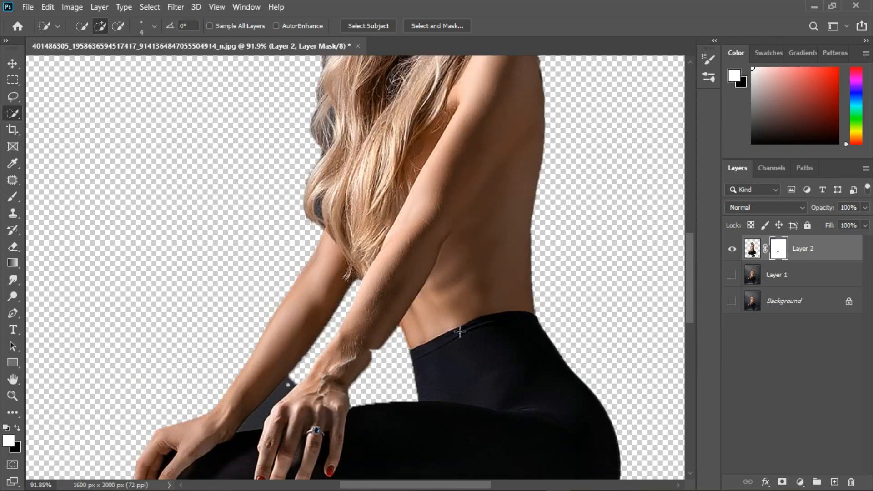
# Refine the cutout's layer mask around the wrist and the gap between the forearms with a soft 35 px brush
pyautogui.click(13, 196)
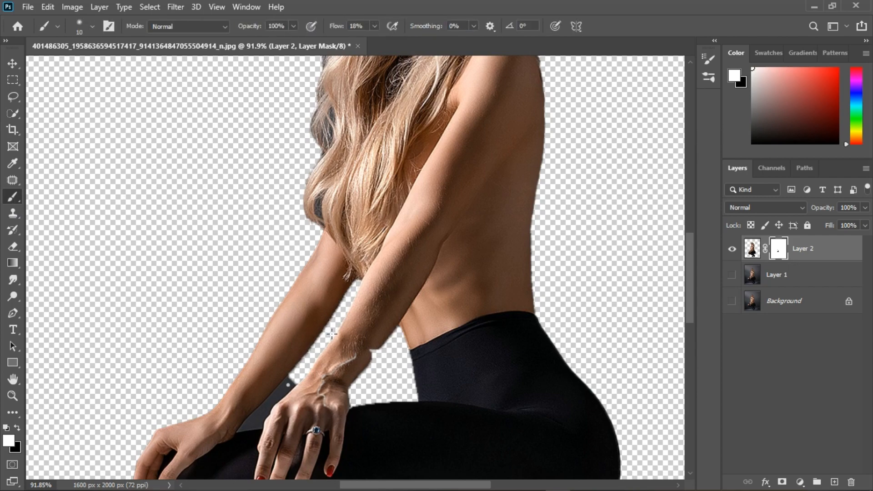
pyautogui.press(']')
pyautogui.press(']')
pyautogui.press(']')
pyautogui.press(']')
pyautogui.press(']')
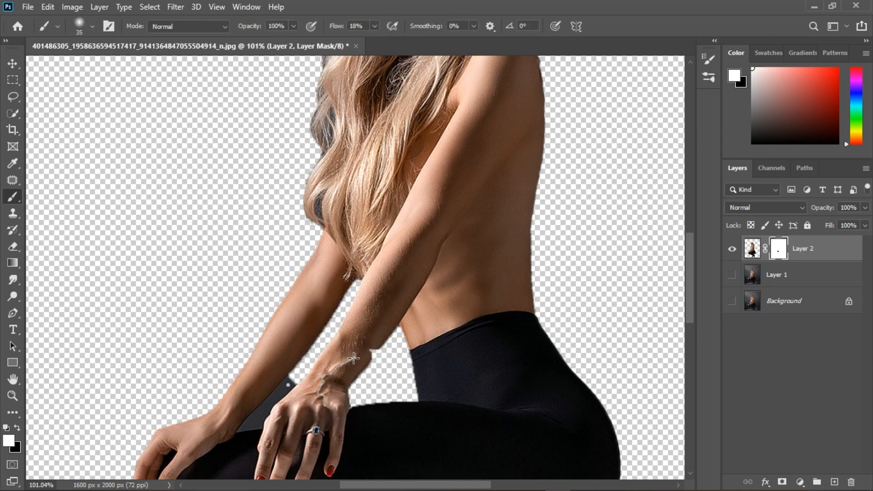
pyautogui.scroll(7, 352, 350)
pyautogui.press('x')
pyautogui.moveTo(340, 395)
pyautogui.mouseDown()
pyautogui.moveTo(360, 381)
pyautogui.moveTo(325, 415)
pyautogui.moveTo(303, 459)
pyautogui.mouseUp()
pyautogui.press('x')
pyautogui.moveTo(400, 364); pyautogui.dragTo(379, 352)
pyautogui.scroll(-11, 357, 319)
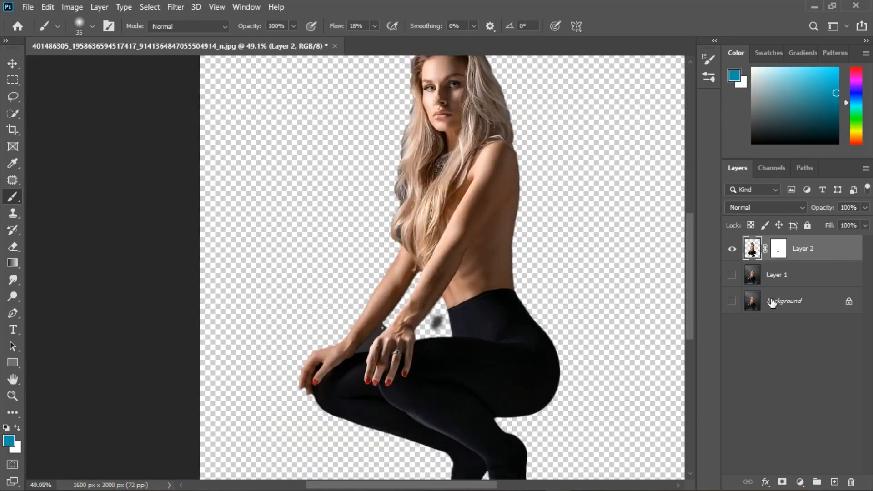
# Show Layer 1 again behind the cutout of the woman
pyautogui.click(733, 275)
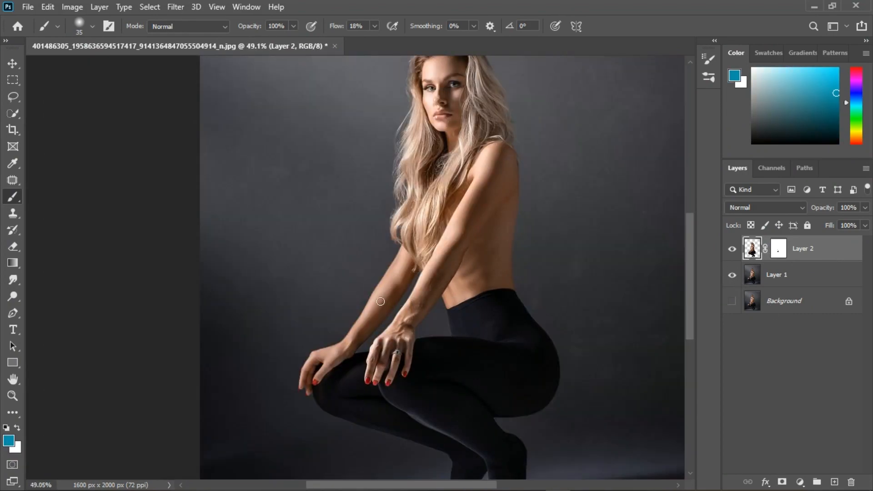
pyautogui.scroll(-4, 394, 301)
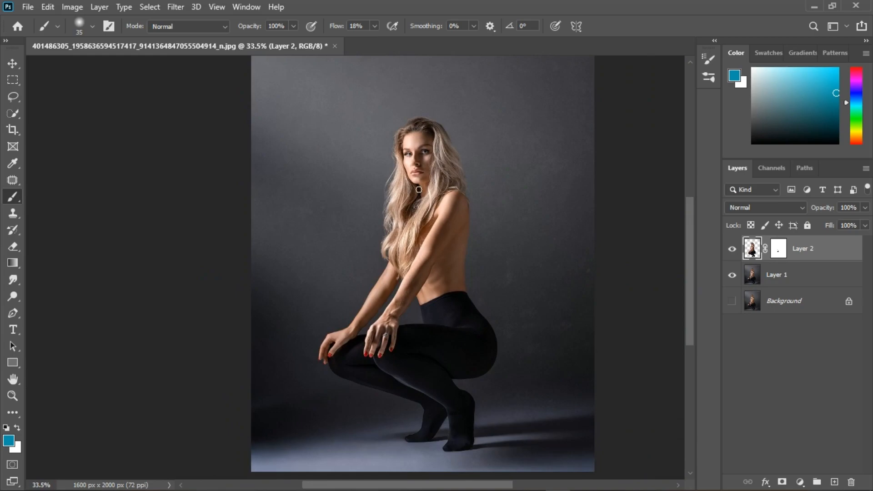
pyautogui.scroll(1, 418, 189)
pyautogui.click(737, 251)
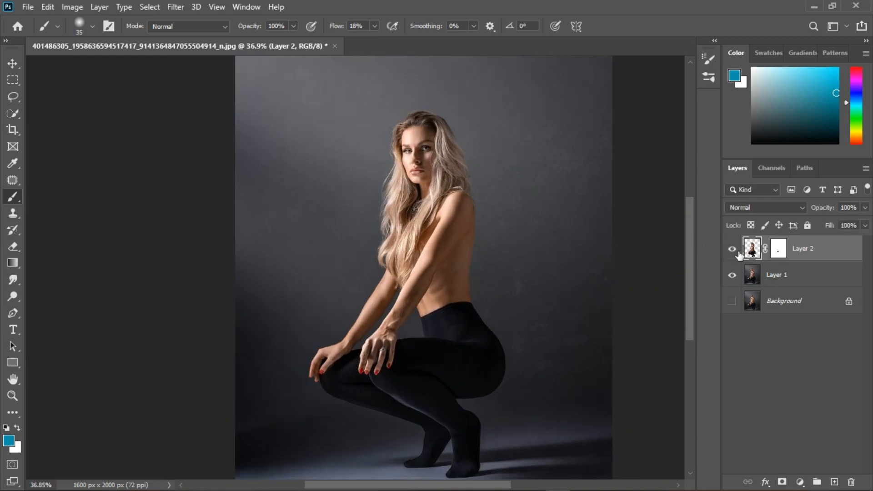
# Add the white 30 pt title VOGUE in Baskerville Old Face between Layer 1 and the cutout layer
pyautogui.click(821, 274)
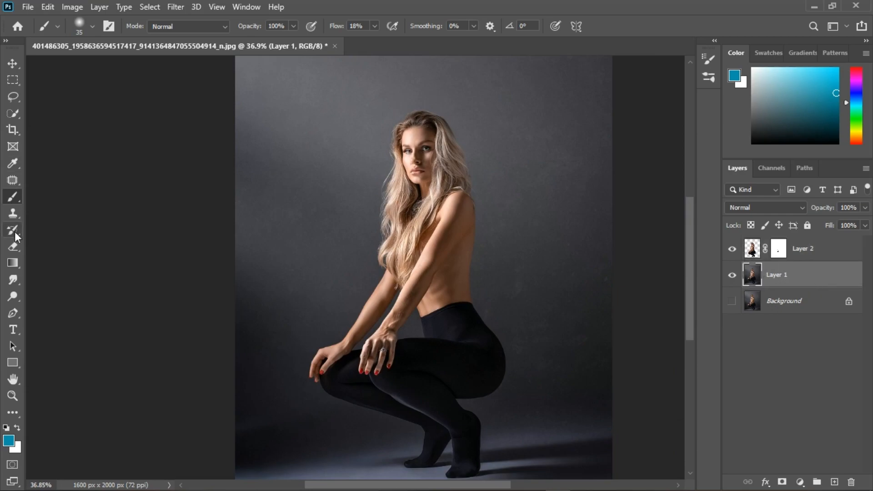
pyautogui.click(13, 330)
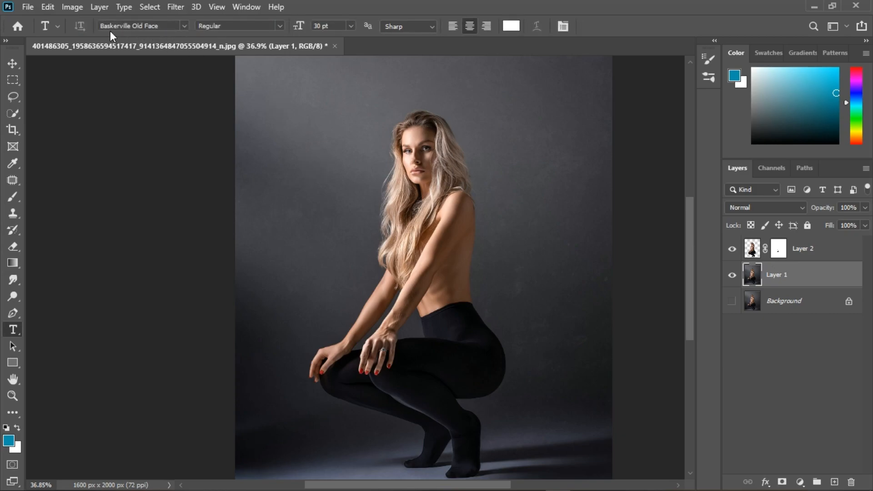
pyautogui.click(339, 191)
pyautogui.write('vogue')
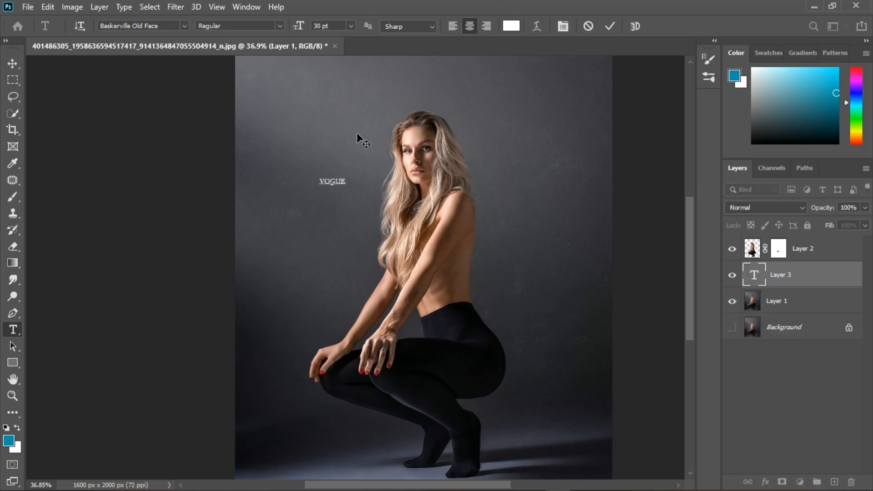
pyautogui.hotkey('ctrl', 'Return')
# Enlarge the VOGUE title to about 1084% and position it across the upper photo behind the woman's head
pyautogui.press('v')
pyautogui.moveTo(346, 186); pyautogui.dragTo(568, 325)
pyautogui.moveTo(500, 230); pyautogui.dragTo(458, 155)
pyautogui.moveTo(286, 206); pyautogui.dragTo(265, 213)
pyautogui.moveTo(508, 178); pyautogui.dragTo(517, 135)
pyautogui.scroll(-2, 399, 184)
pyautogui.moveTo(397, 184)
pyautogui.mouseDown()
pyautogui.moveTo(407, 184)
pyautogui.moveTo(400, 190)
pyautogui.mouseUp()
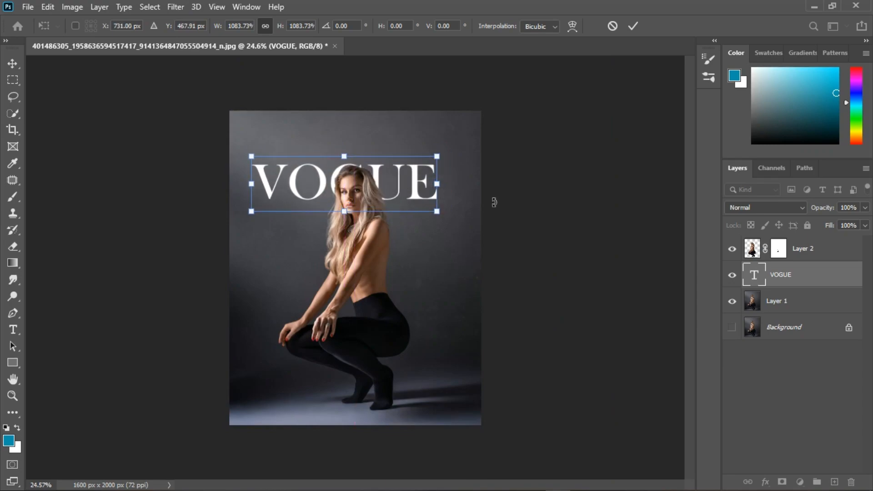
pyautogui.click(632, 28)
pyautogui.scroll(4, 249, 269)
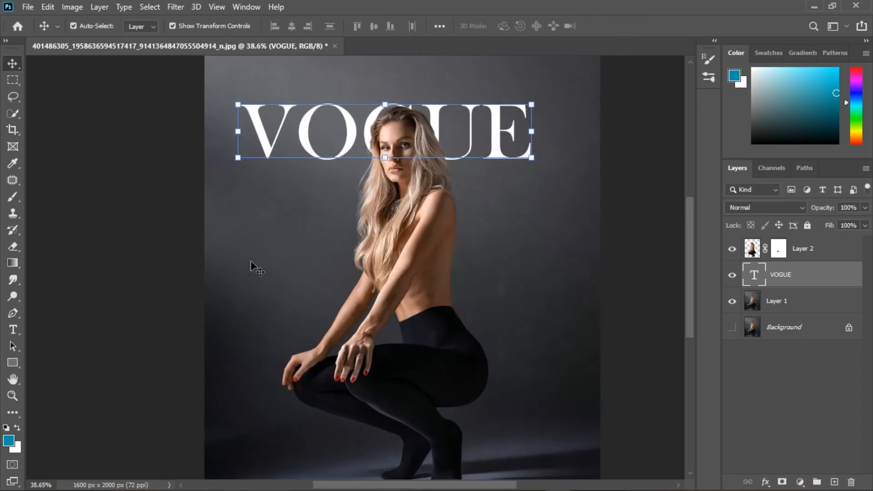
pyautogui.scroll(-3, 251, 270)
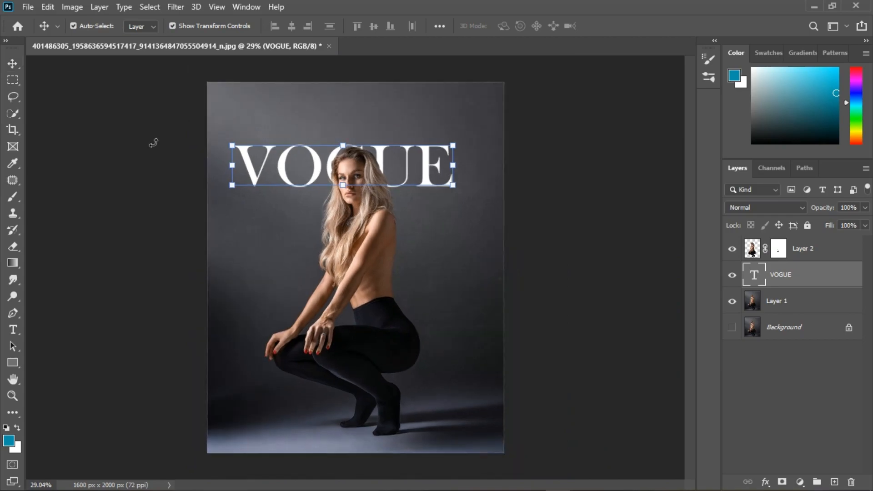
# Add cover lines "NEW MODEL IN CALIFONIA", "GETTING IN TOUCH IN THE CITY", "MIAMI LONGUE", "ALL THE WAY IN TOWN", "DONT GET TO EXCITED", "DISCOUNT" beside the woman
pyautogui.hotkey('ctrl', 't')
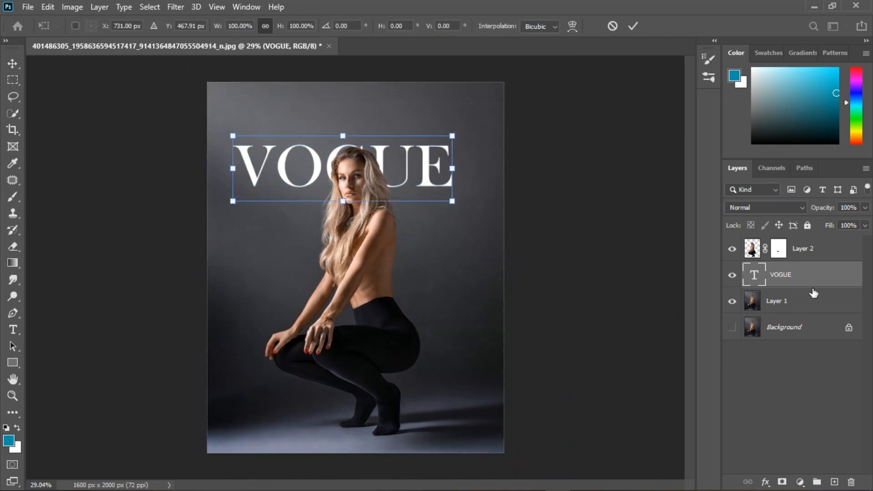
pyautogui.click(12, 329)
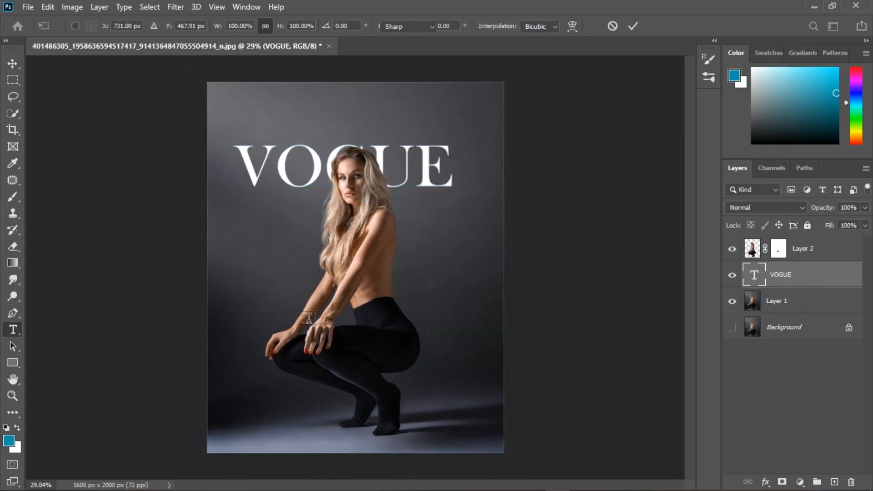
pyautogui.click(259, 267)
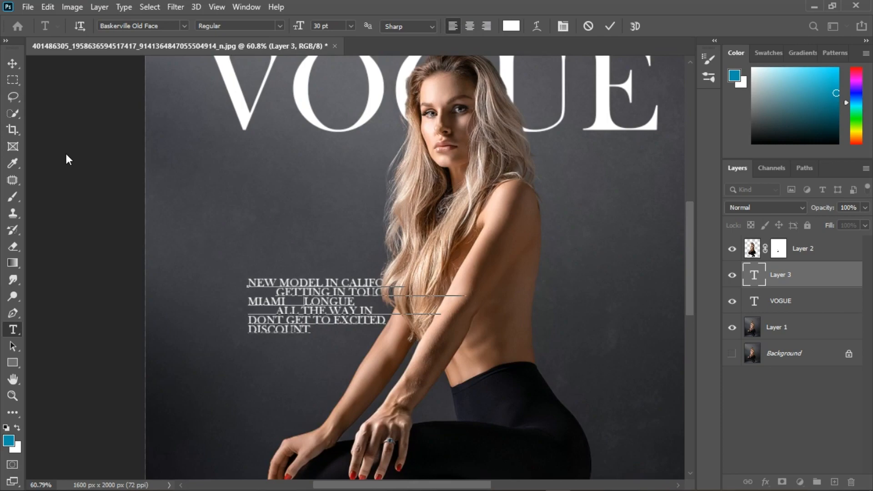
pyautogui.click(13, 63)
pyautogui.moveTo(305, 302); pyautogui.dragTo(227, 266)
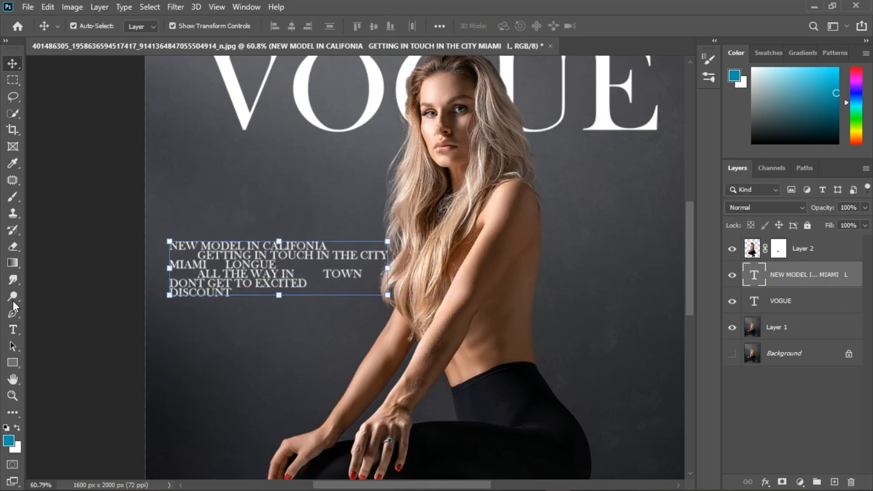
# Remove the gap before "TOWN" in the cover text and re-space the word with two tabs
pyautogui.click(12, 330)
pyautogui.click(324, 280)
pyautogui.press('BackSpace')
pyautogui.press('BackSpace')
pyautogui.press('BackSpace')
pyautogui.press('BackSpace')
pyautogui.press('Delete')
pyautogui.press('Delete')
pyautogui.press('Delete')
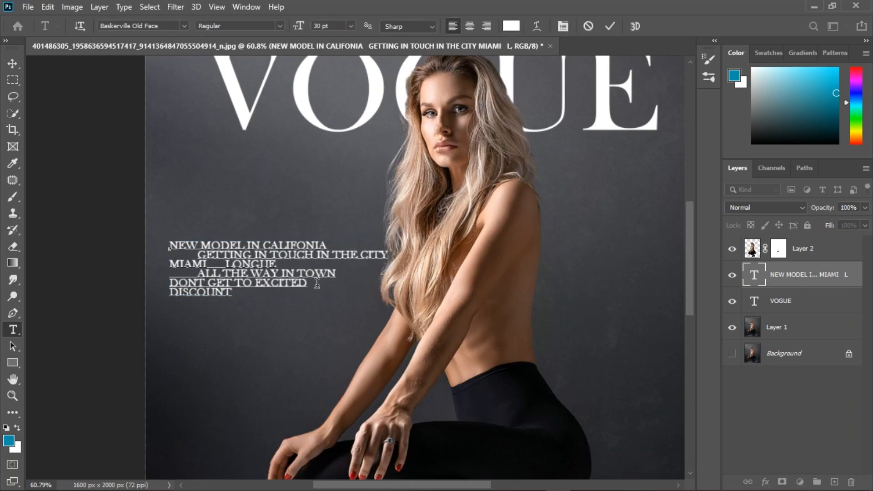
pyautogui.press('Tab')
pyautogui.press('Tab')
# Set the leading of the entire cover text block to 36 pt
pyautogui.scroll(5, 203, 240)
pyautogui.hotkey('ctrl', 'a')
pyautogui.click(563, 26)
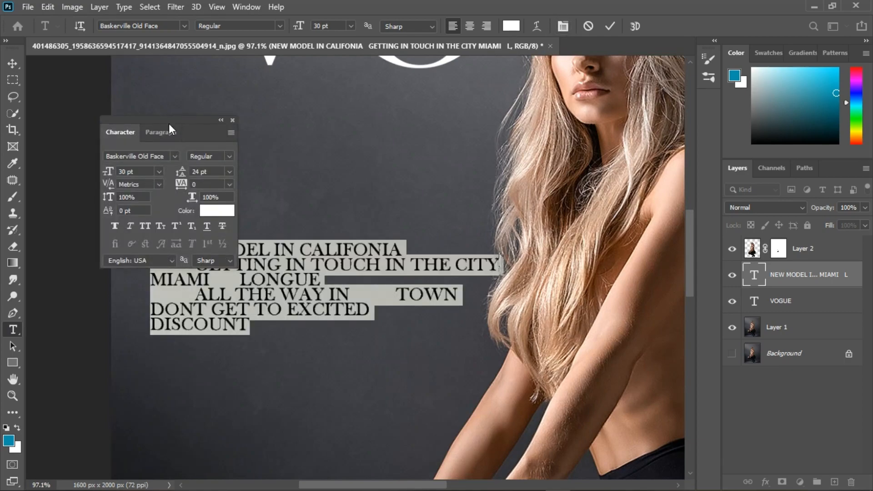
pyautogui.moveTo(169, 122); pyautogui.dragTo(569, 139)
pyautogui.click(631, 191)
pyautogui.click(612, 332)
pyautogui.click(631, 189)
pyautogui.click(619, 324)
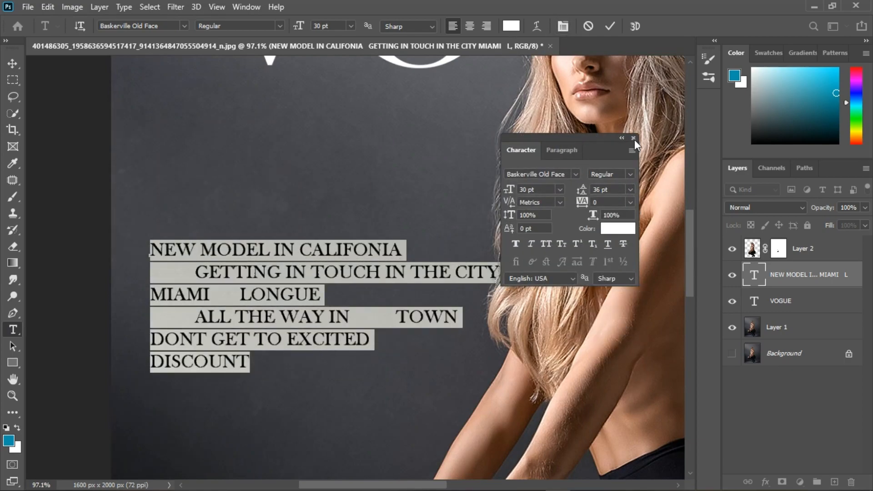
pyautogui.click(633, 139)
# Set the font size of the word "MIAMI" in the cover text to 60 pt
pyautogui.click(203, 296)
pyautogui.moveTo(210, 300); pyautogui.dragTo(159, 296)
pyautogui.click(350, 26)
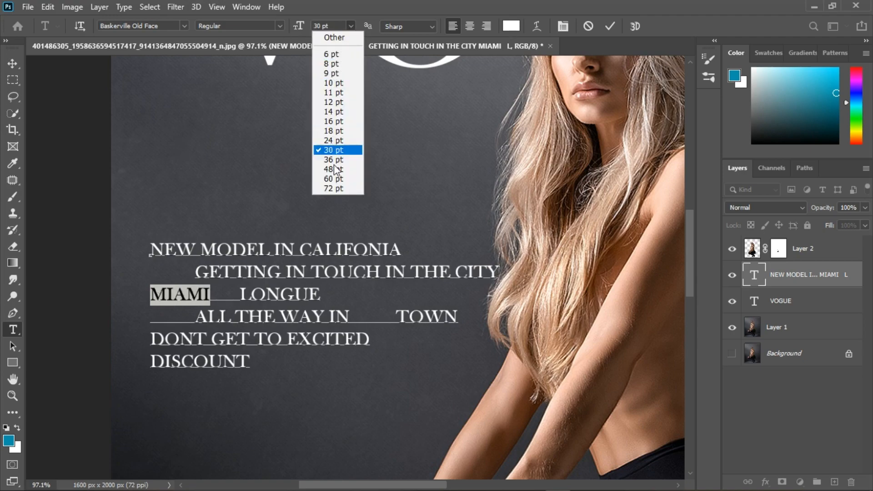
pyautogui.click(336, 180)
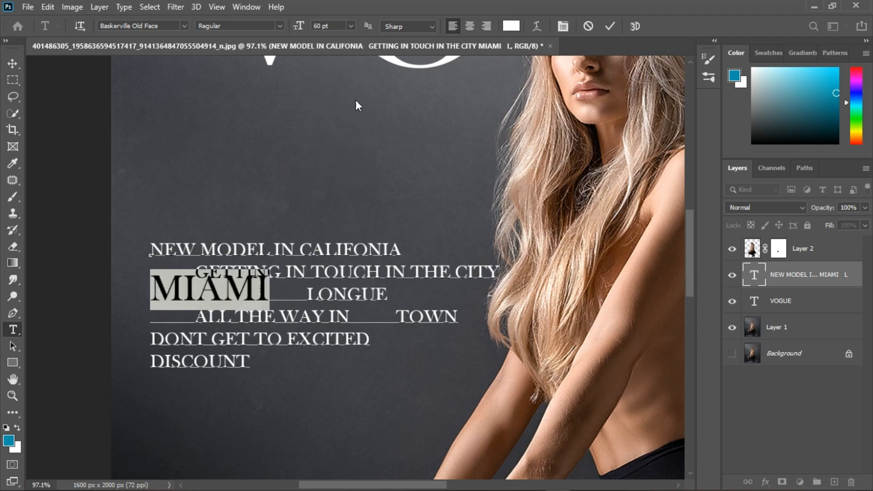
# Set the font size of the word "MIAMI" in the cover text to 48 pt
pyautogui.click(425, 26)
pyautogui.click(412, 28)
pyautogui.click(350, 26)
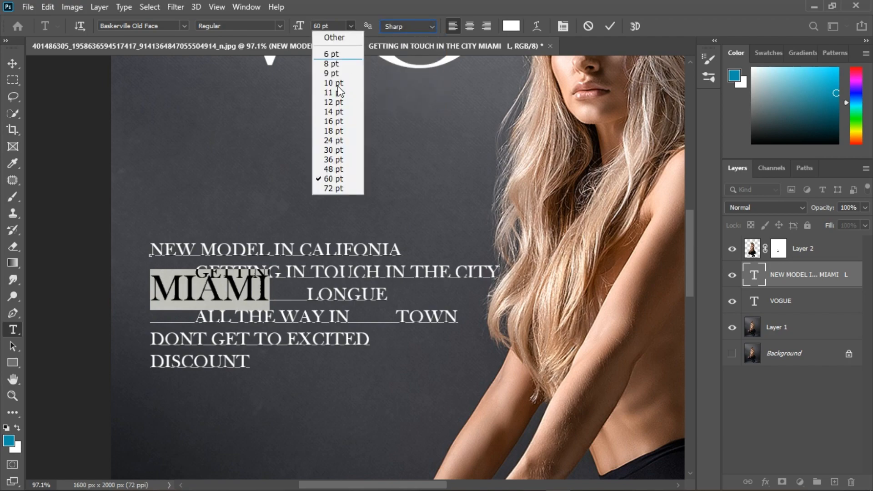
pyautogui.click(327, 168)
pyautogui.click(274, 307)
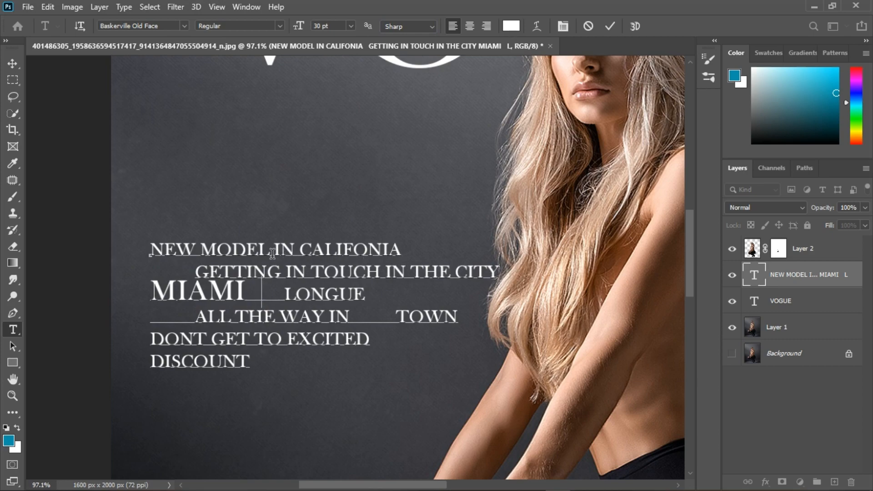
# Set the font size of the word "MODEL" in the first cover line to 36 pt
pyautogui.moveTo(276, 257); pyautogui.dragTo(208, 255)
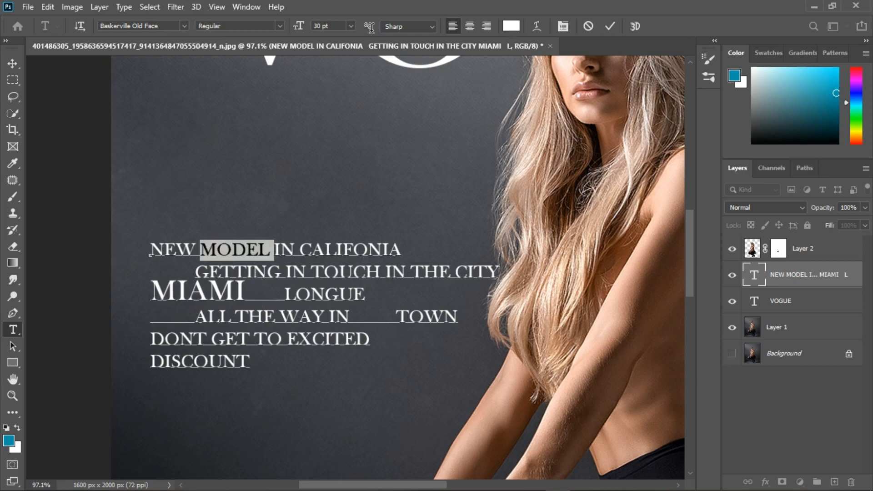
pyautogui.click(351, 26)
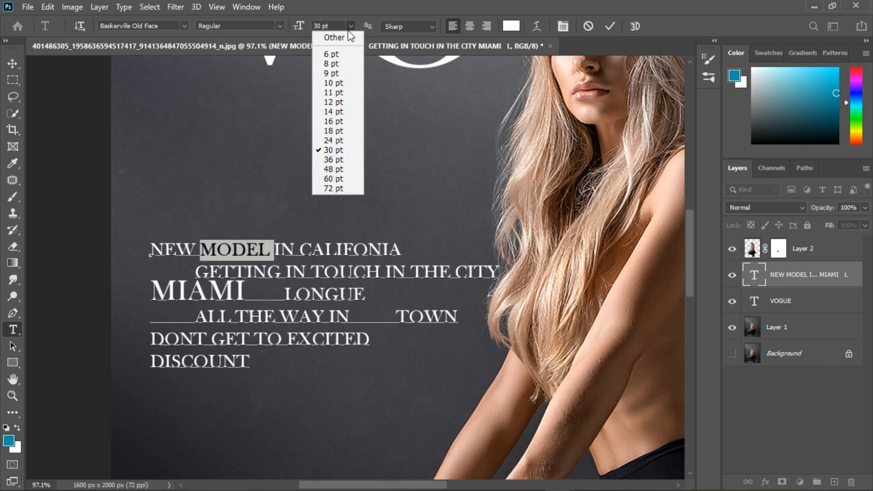
pyautogui.click(336, 160)
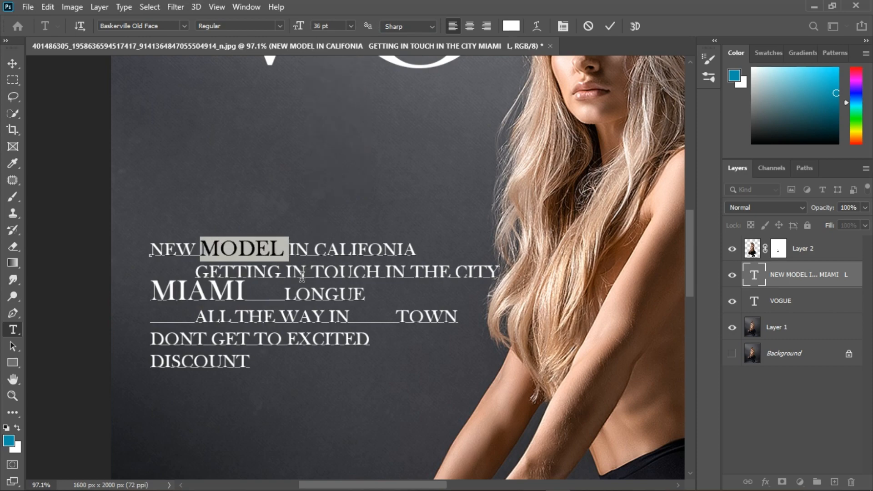
# Set the font size of the word "WAY" in the "ALL THE WAY IN TOWN" line to 60 pt
pyautogui.click(292, 272)
pyautogui.doubleClick(298, 318)
pyautogui.click(351, 25)
pyautogui.click(336, 176)
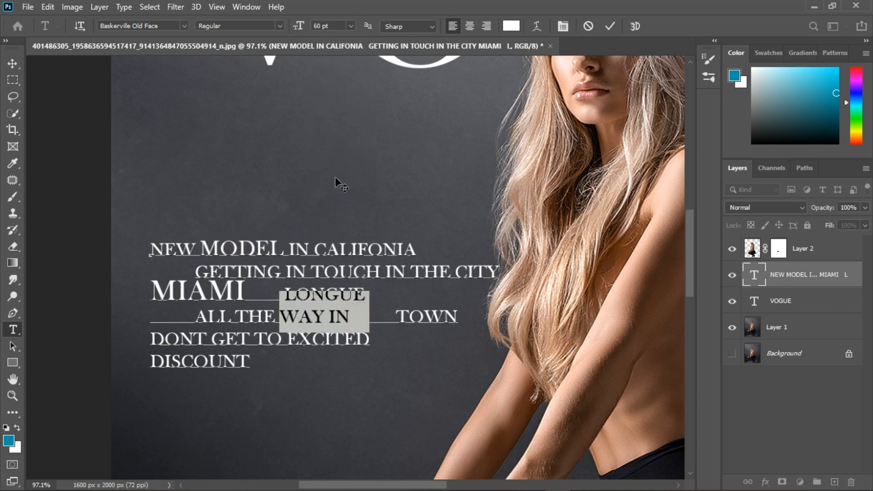
# Enlarge the font size of the word "DISCOUNT" in the last cover line
pyautogui.click(381, 290)
pyautogui.doubleClick(237, 357)
pyautogui.click(351, 26)
pyautogui.click(336, 149)
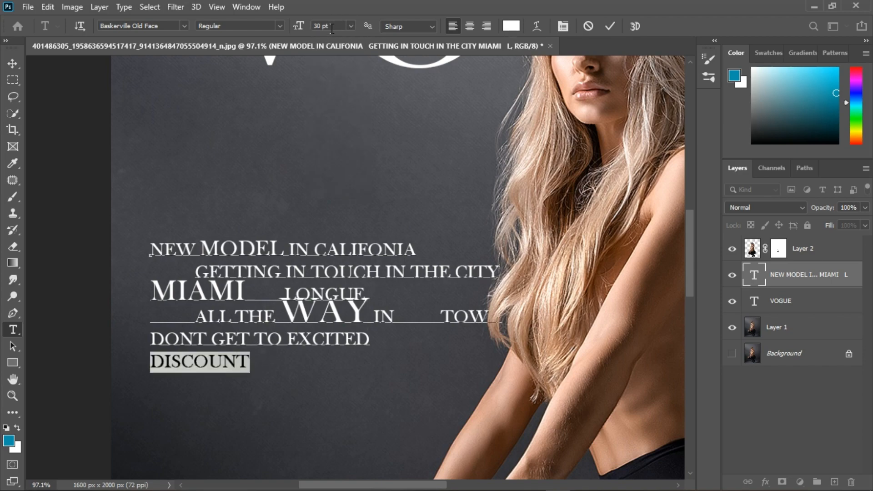
# Move the cover text block beneath the title, partly behind the woman, and scale it up proportionally to about 766 by 302 px
pyautogui.click(12, 64)
pyautogui.click(310, 195)
pyautogui.scroll(-6, 310, 195)
pyautogui.moveTo(308, 244); pyautogui.dragTo(386, 232)
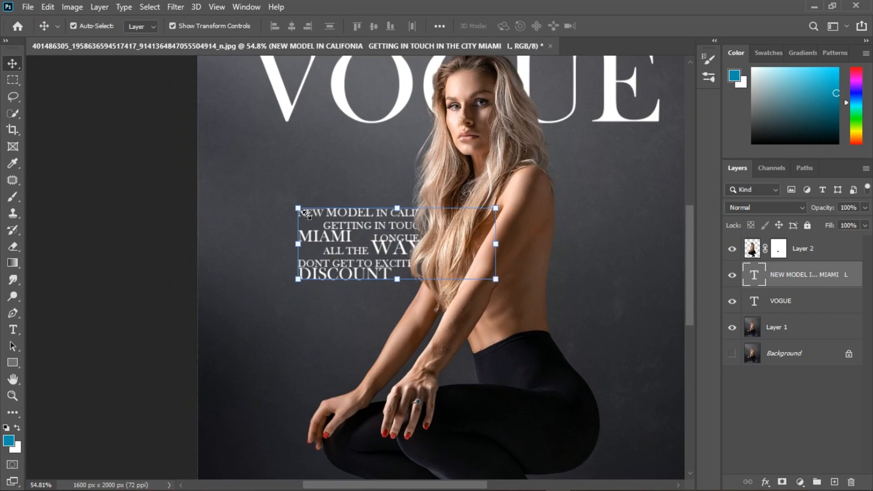
pyautogui.moveTo(298, 187); pyautogui.dragTo(261, 157)
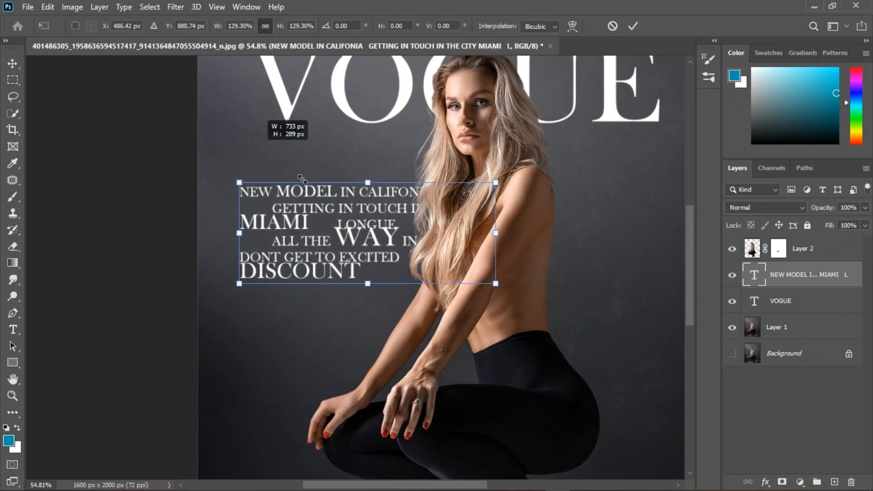
pyautogui.scroll(-2, 340, 246)
pyautogui.moveTo(339, 241); pyautogui.dragTo(364, 283)
pyautogui.moveTo(298, 236); pyautogui.dragTo(298, 230)
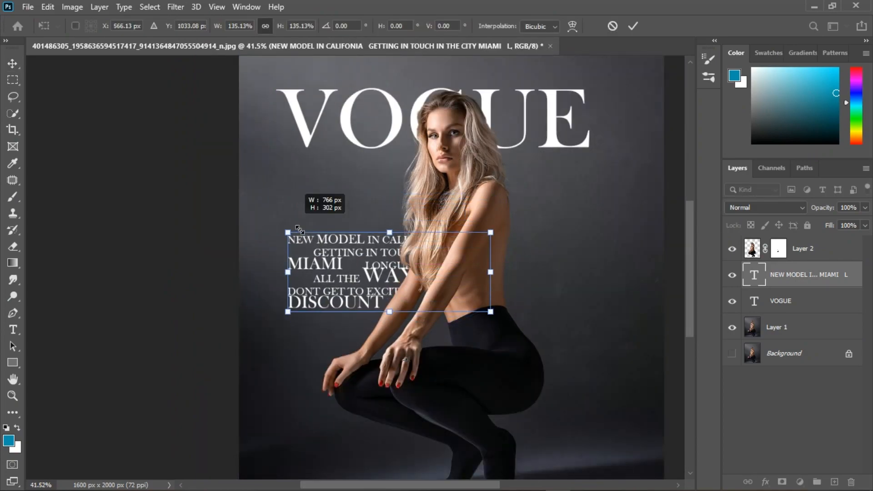
# Set the leading of the whole cover text block to 60 pt
pyautogui.click(9, 328)
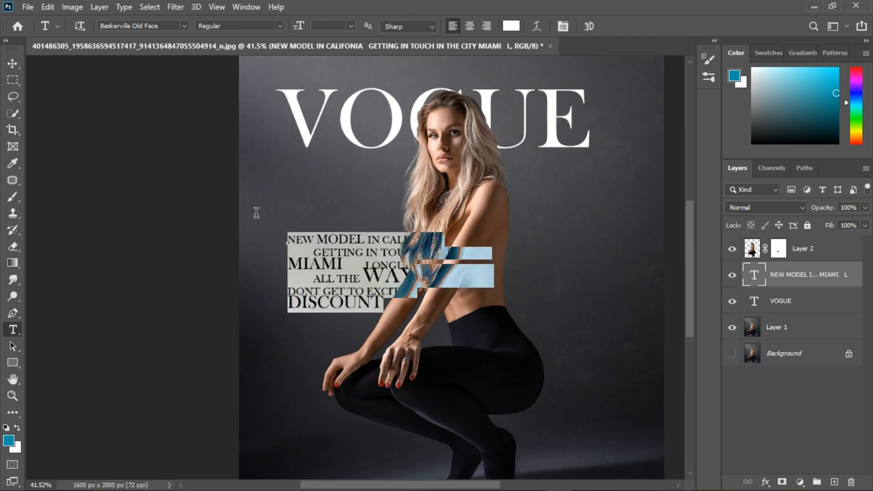
pyautogui.click(563, 26)
pyautogui.click(630, 190)
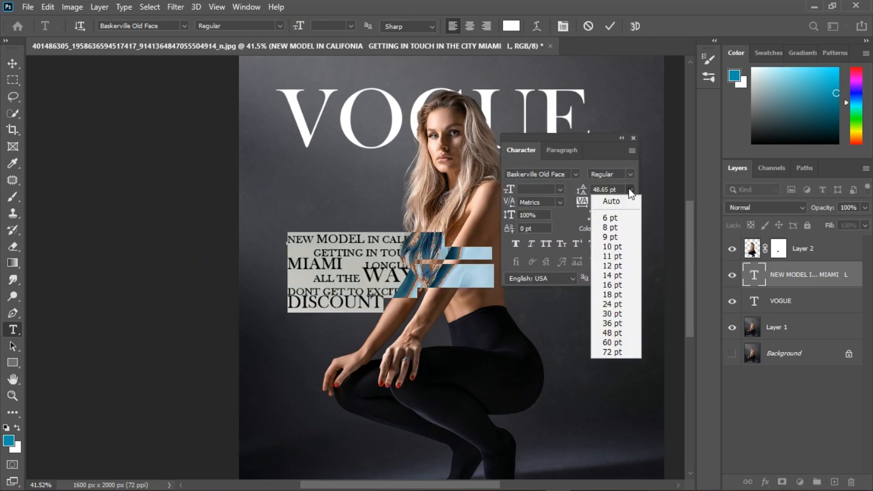
pyautogui.click(612, 342)
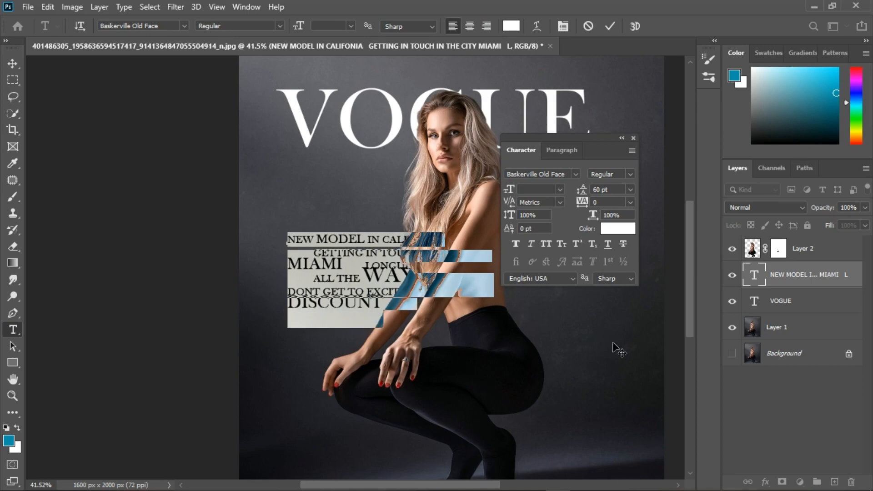
pyautogui.click(15, 65)
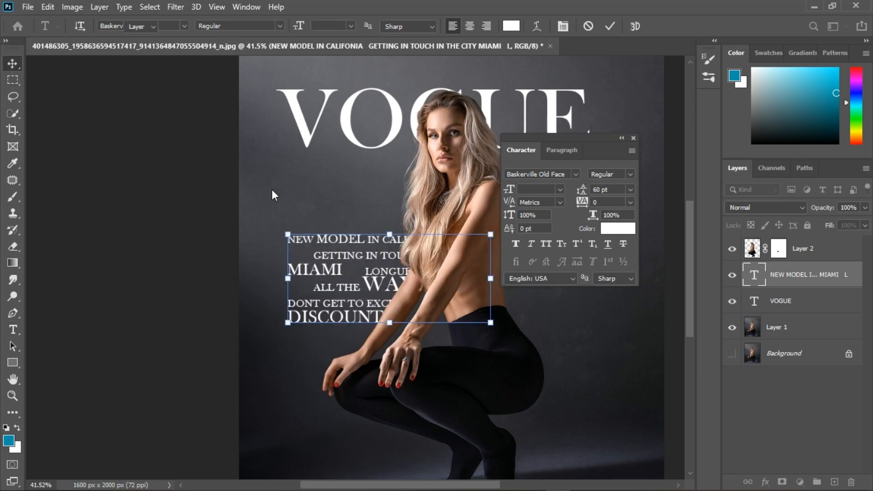
# Enlarge the cover text block slightly and reposition it below the title so its line ends run behind the woman
pyautogui.click(290, 187)
pyautogui.scroll(-4, 291, 188)
pyautogui.click(634, 138)
pyautogui.moveTo(294, 276); pyautogui.dragTo(303, 287)
pyautogui.moveTo(284, 170); pyautogui.dragTo(295, 201)
pyautogui.moveTo(248, 172); pyautogui.dragTo(238, 168)
pyautogui.moveTo(350, 169); pyautogui.dragTo(350, 157)
pyautogui.click(632, 31)
pyautogui.scroll(3, 398, 170)
pyautogui.scroll(-2, 398, 169)
pyautogui.moveTo(398, 169); pyautogui.dragTo(389, 169)
pyautogui.scroll(-4, 457, 228)
pyautogui.moveTo(293, 280); pyautogui.dragTo(294, 275)
# Add fine print starting "ALL OF THE WAYS OF LIFE IS NAWRROW.." near the bottom of the cover in Arial Narrow Italic, 18 pt
pyautogui.click(13, 330)
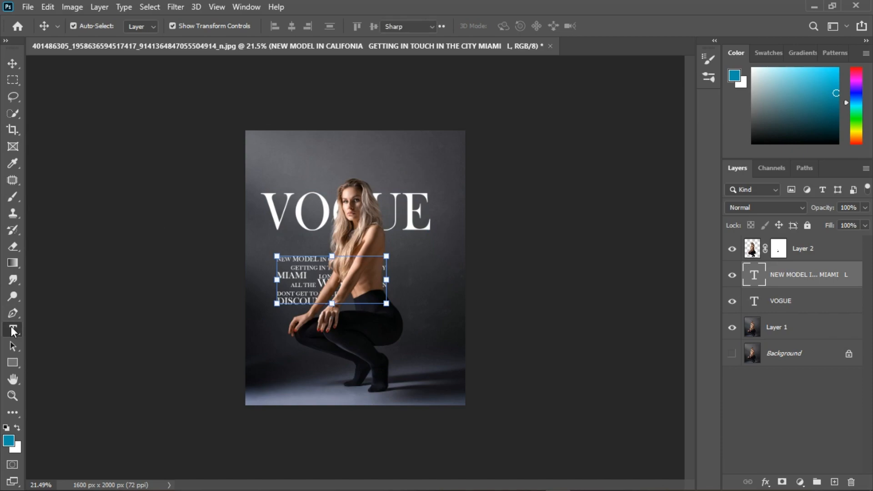
pyautogui.scroll(4, 298, 313)
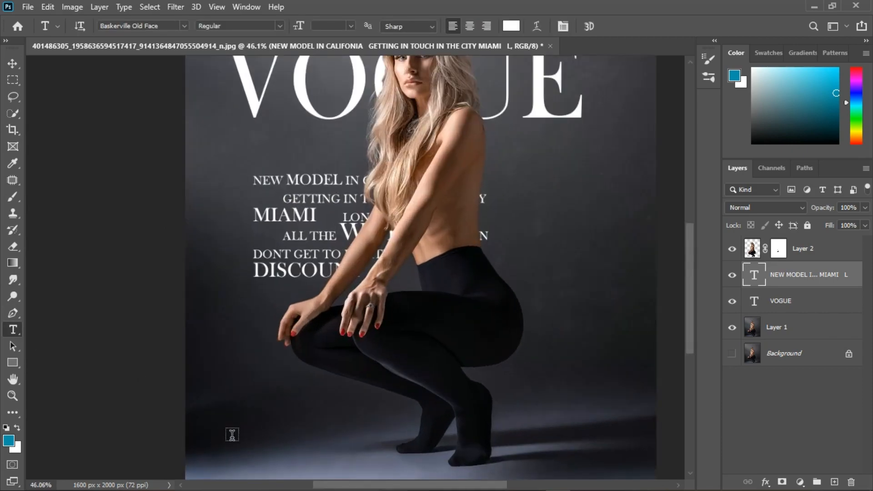
pyautogui.click(232, 410)
pyautogui.click(350, 26)
pyautogui.click(351, 26)
pyautogui.click(337, 115)
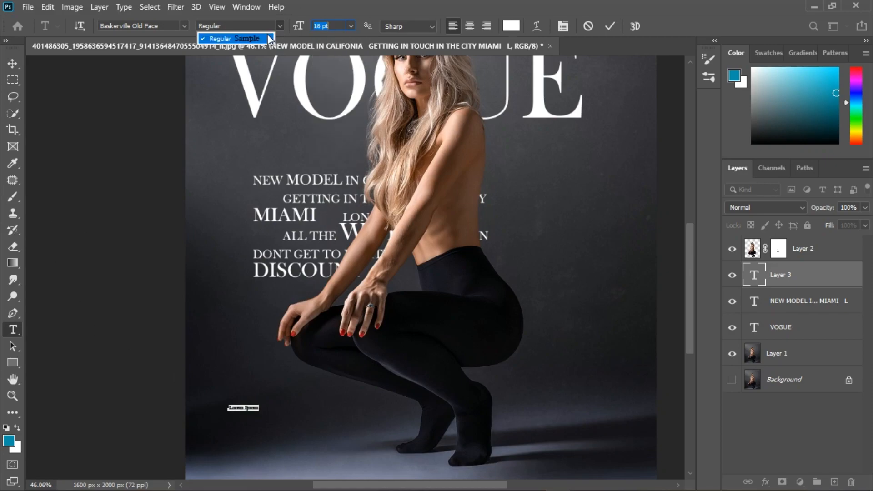
pyautogui.click(184, 26)
pyautogui.click(249, 316)
pyautogui.click(280, 26)
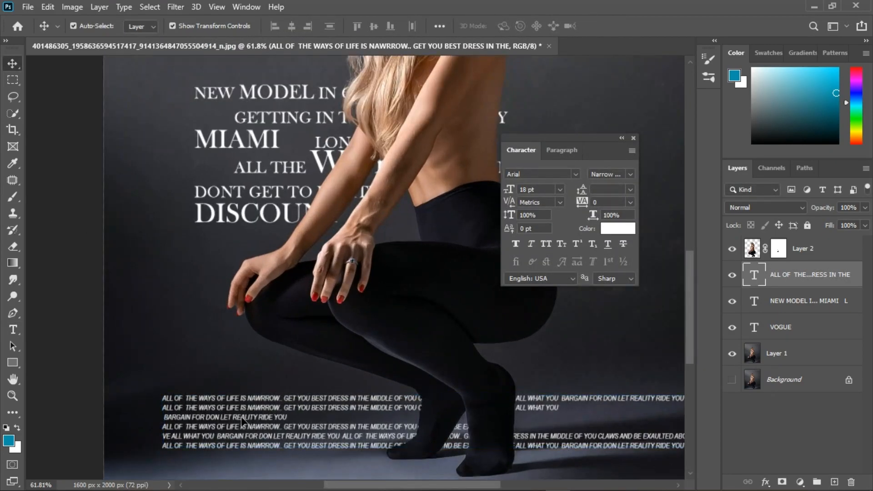
# Move the fine-print paragraph up and to the right so it spans the lower cover behind the woman's legs
pyautogui.moveTo(241, 417); pyautogui.dragTo(226, 372)
pyautogui.scroll(-6, 232, 379)
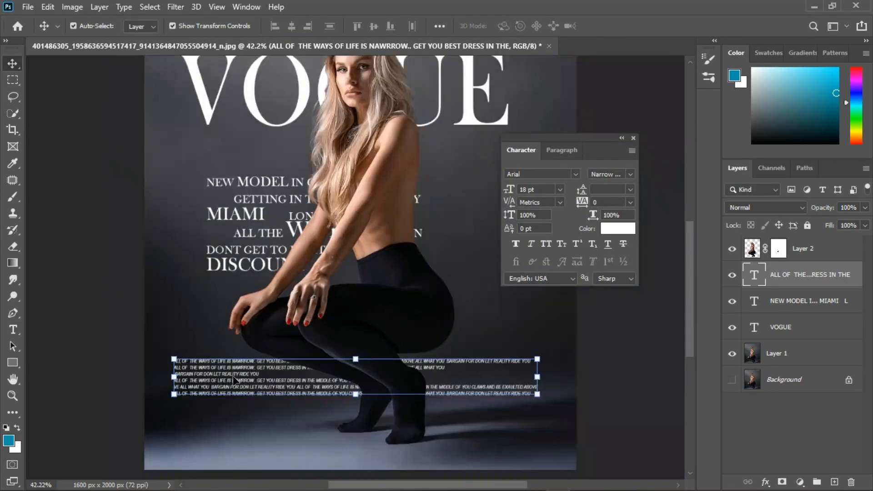
pyautogui.press('t')
pyautogui.click(236, 383)
pyautogui.hotkey('ctrl', 'a')
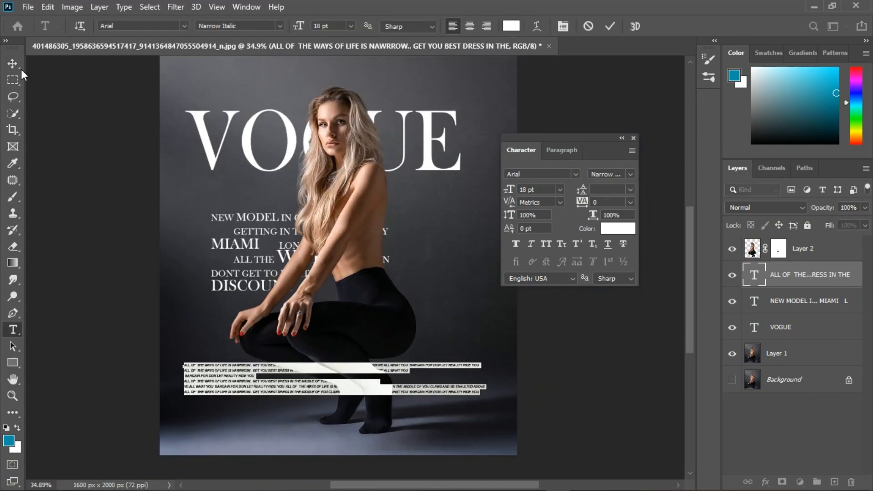
pyautogui.click(17, 64)
pyautogui.moveTo(207, 385); pyautogui.dragTo(223, 384)
# Shrink the "NEW MODEL" cover text block slightly and shift it to the right between the title and the fine print
pyautogui.scroll(3, 227, 273)
pyautogui.moveTo(262, 275)
pyautogui.mouseDown()
pyautogui.moveTo(268, 292)
pyautogui.moveTo(267, 282)
pyautogui.mouseUp()
pyautogui.moveTo(209, 297); pyautogui.dragTo(186, 316)
pyautogui.moveTo(241, 241)
pyautogui.mouseDown()
pyautogui.moveTo(261, 236)
pyautogui.moveTo(234, 230)
pyautogui.mouseUp()
pyautogui.scroll(-2, 252, 247)
pyautogui.moveTo(184, 191); pyautogui.dragTo(232, 213)
pyautogui.moveTo(260, 245); pyautogui.dragTo(260, 236)
pyautogui.scroll(-1, 281, 235)
# Scale the VOGUE title up proportionally to about 110.6% and center it behind the woman's head
pyautogui.click(288, 197)
pyautogui.click(288, 197)
pyautogui.moveTo(459, 168); pyautogui.dragTo(483, 164)
pyautogui.scroll(2, 383, 215)
pyautogui.moveTo(399, 193); pyautogui.dragTo(411, 191)
pyautogui.scroll(-4, 423, 197)
pyautogui.click(633, 139)
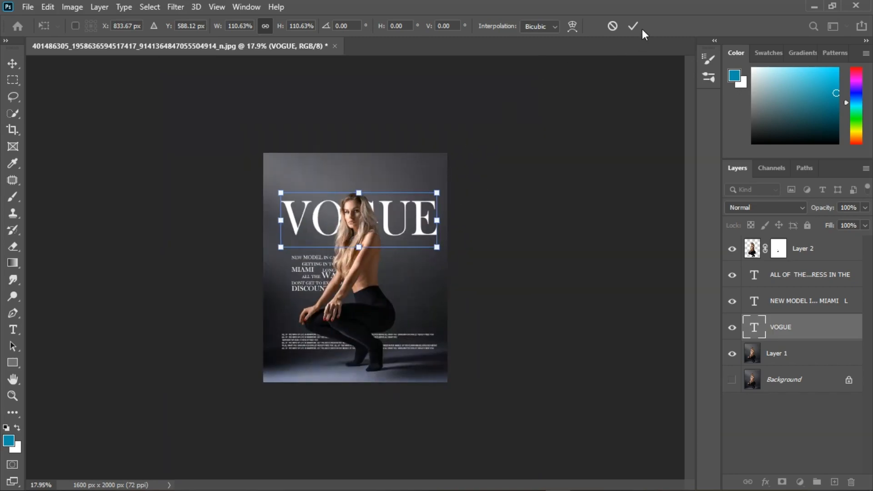
pyautogui.press('Return')
pyautogui.scroll(4, 375, 246)
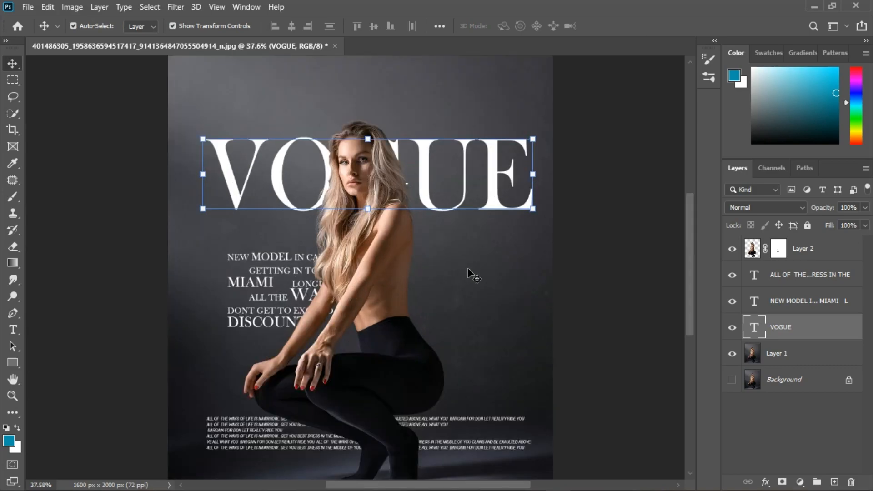
pyautogui.click(468, 267)
pyautogui.scroll(-2, 472, 273)
pyautogui.scroll(1, 287, 394)
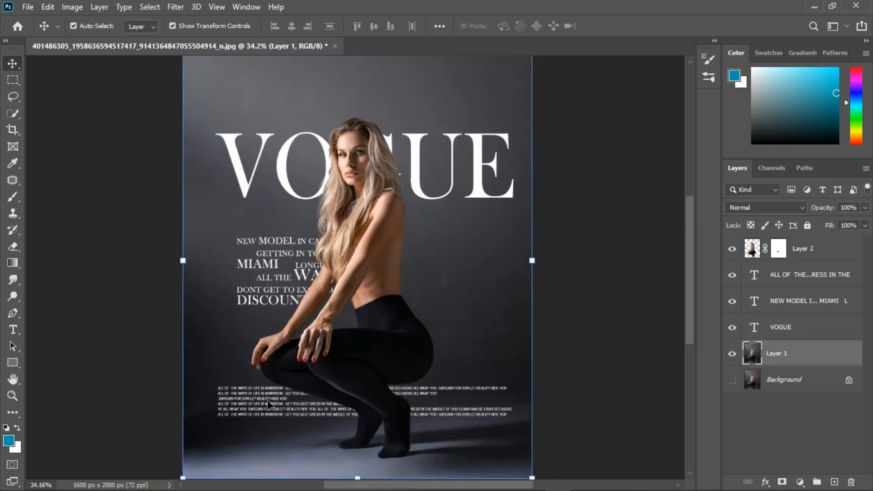